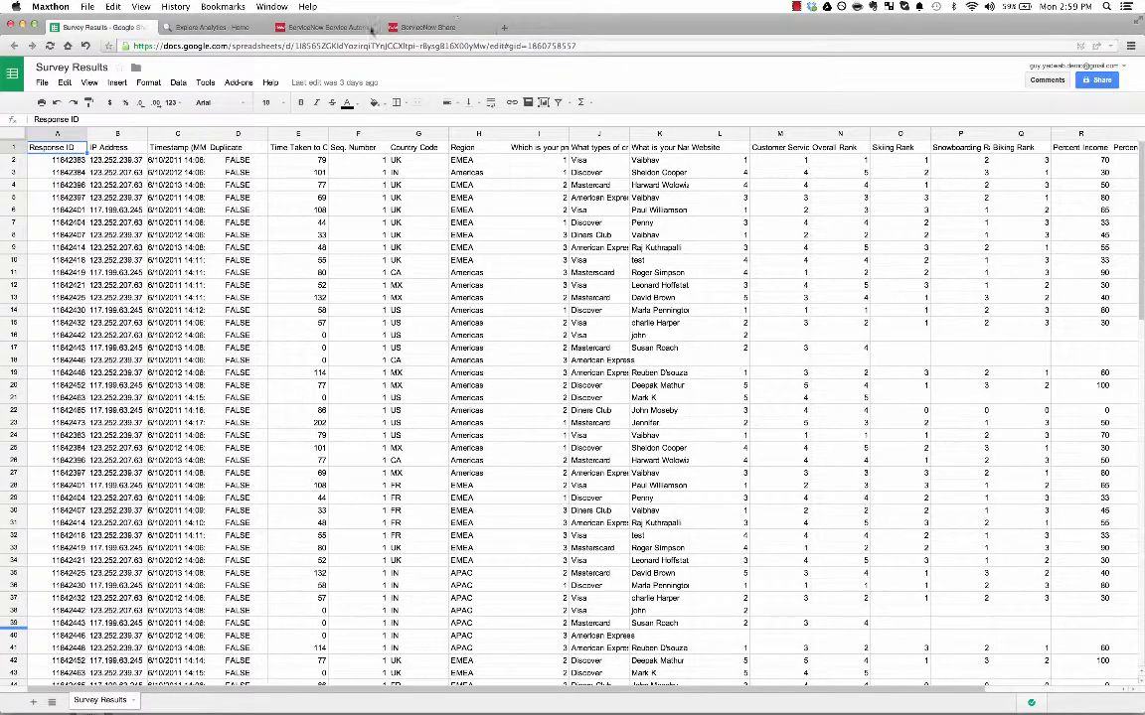
Step: Switch to Explore Analytics, start a Google spreadsheet import and grant the requested Google access permission
left_click(242, 29)
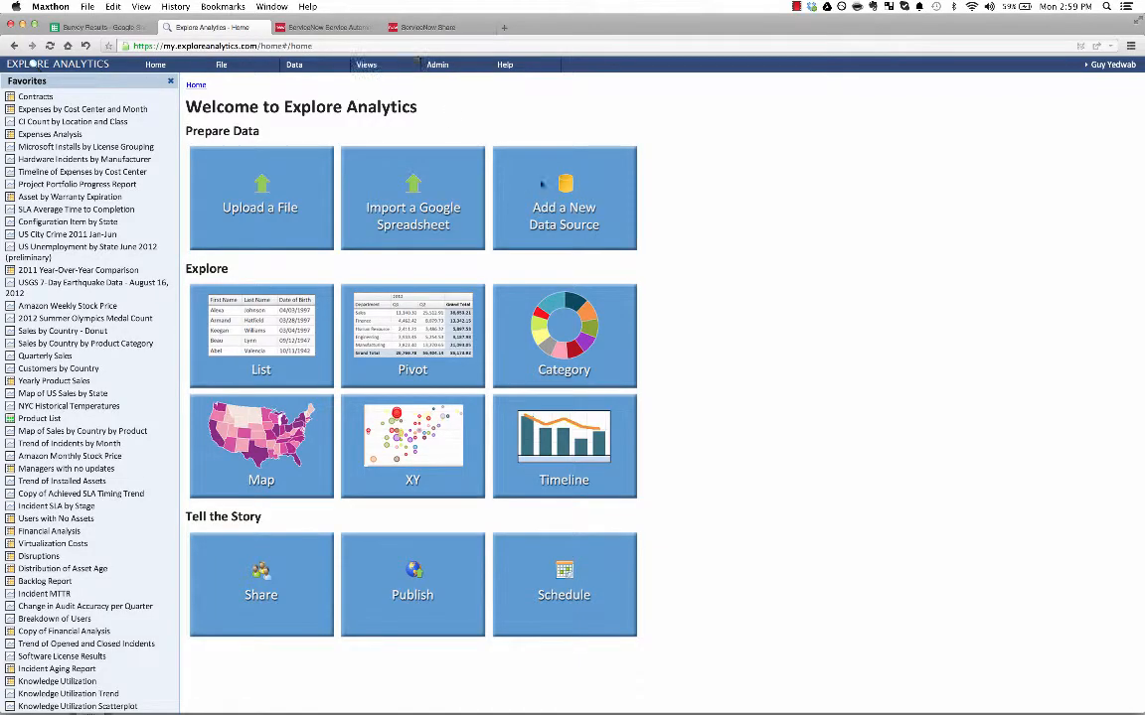
left_click(406, 224)
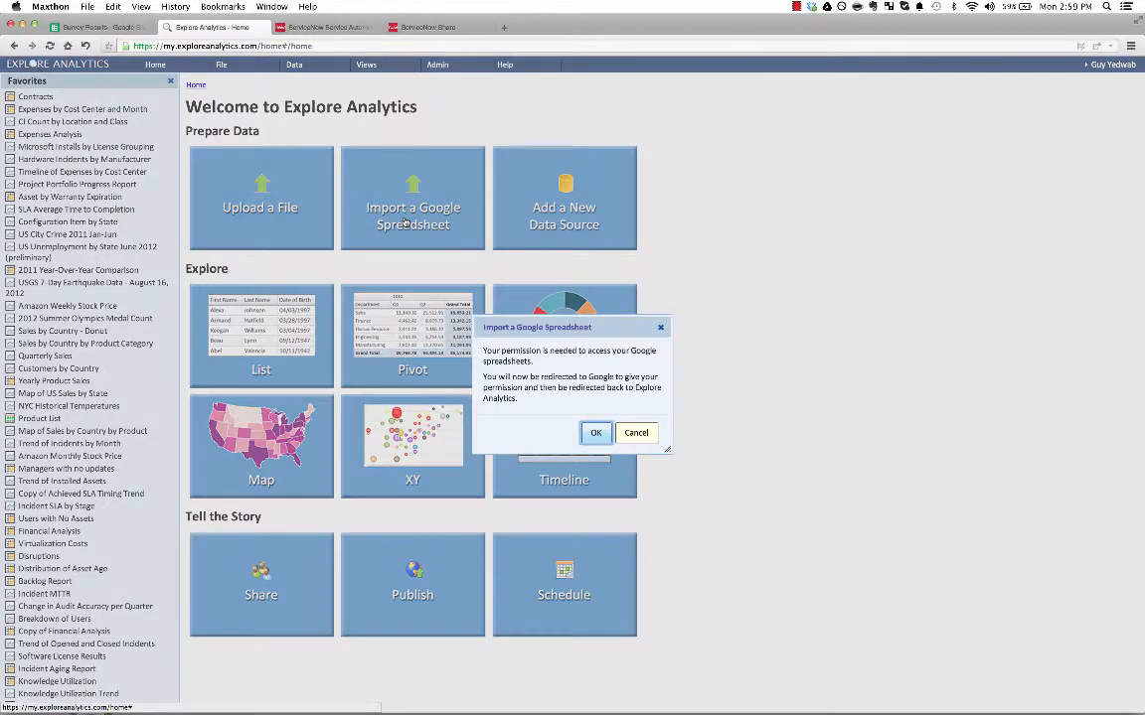
left_click(597, 433)
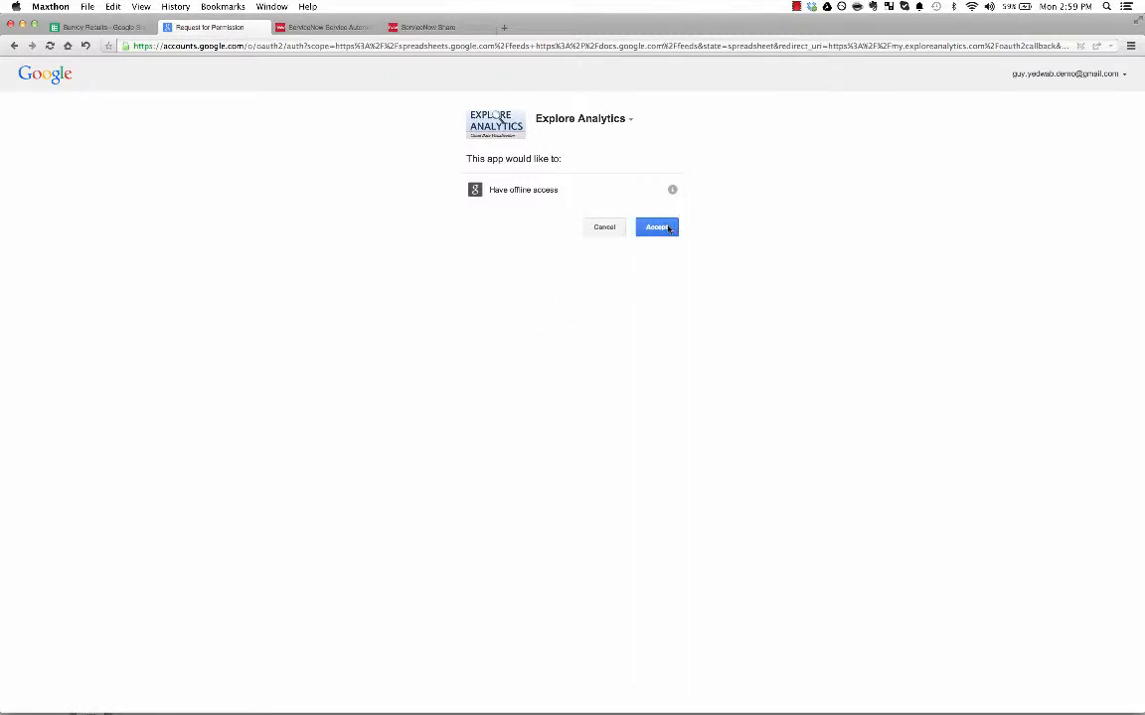
left_click(667, 228)
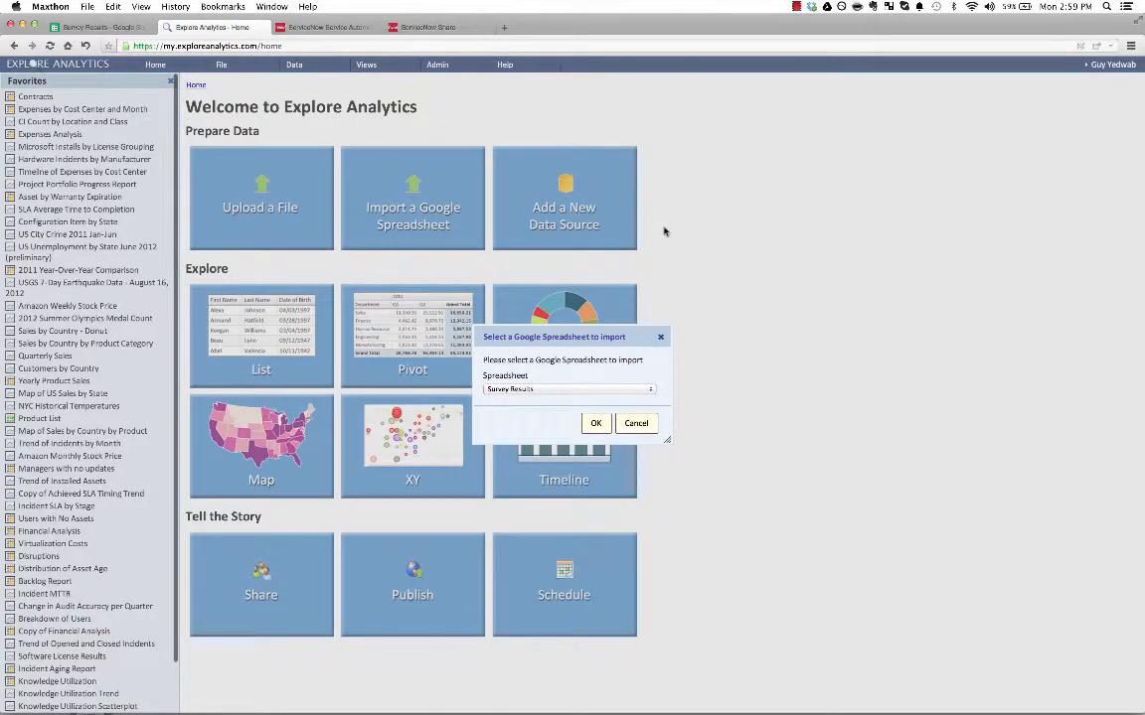
Step: Import the Survey Results spreadsheet as a table with automatically detected fields, and create a favorited view named Survey Results
left_click(537, 390)
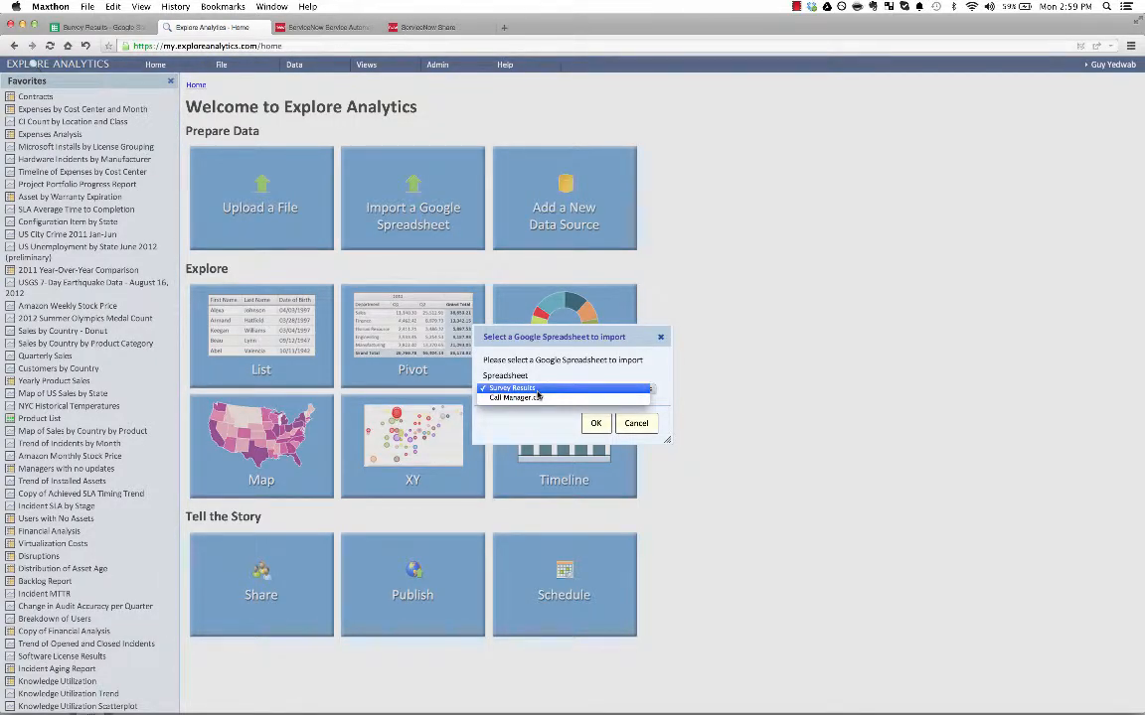
left_click(538, 390)
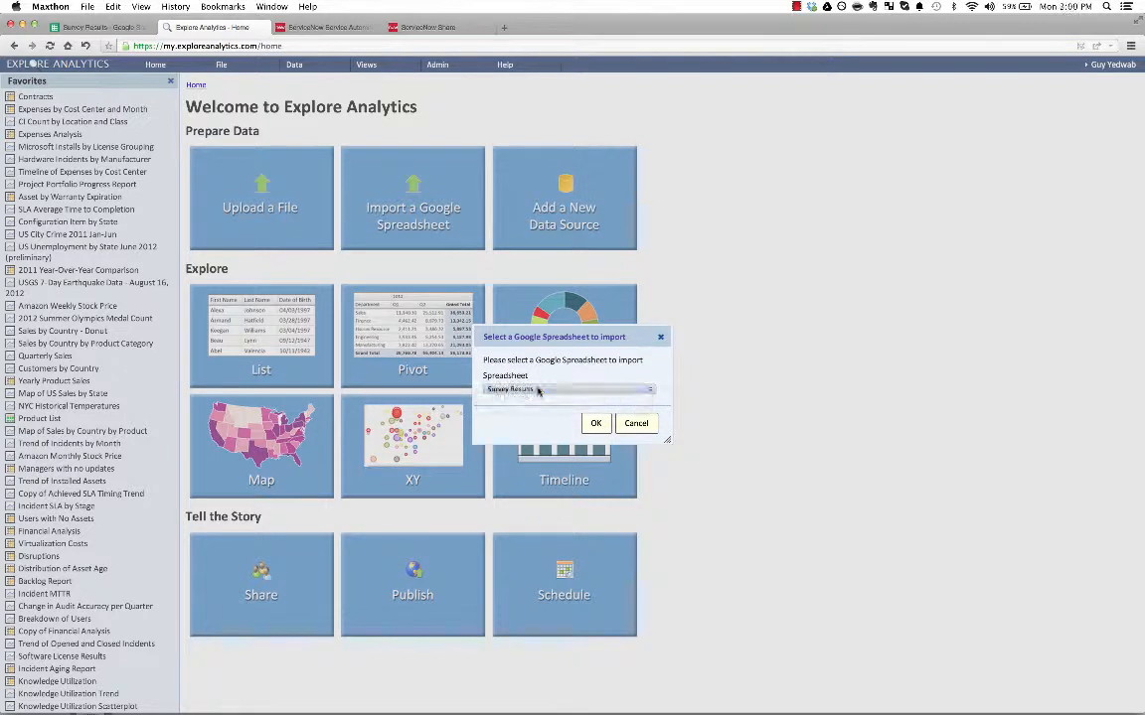
left_click(593, 425)
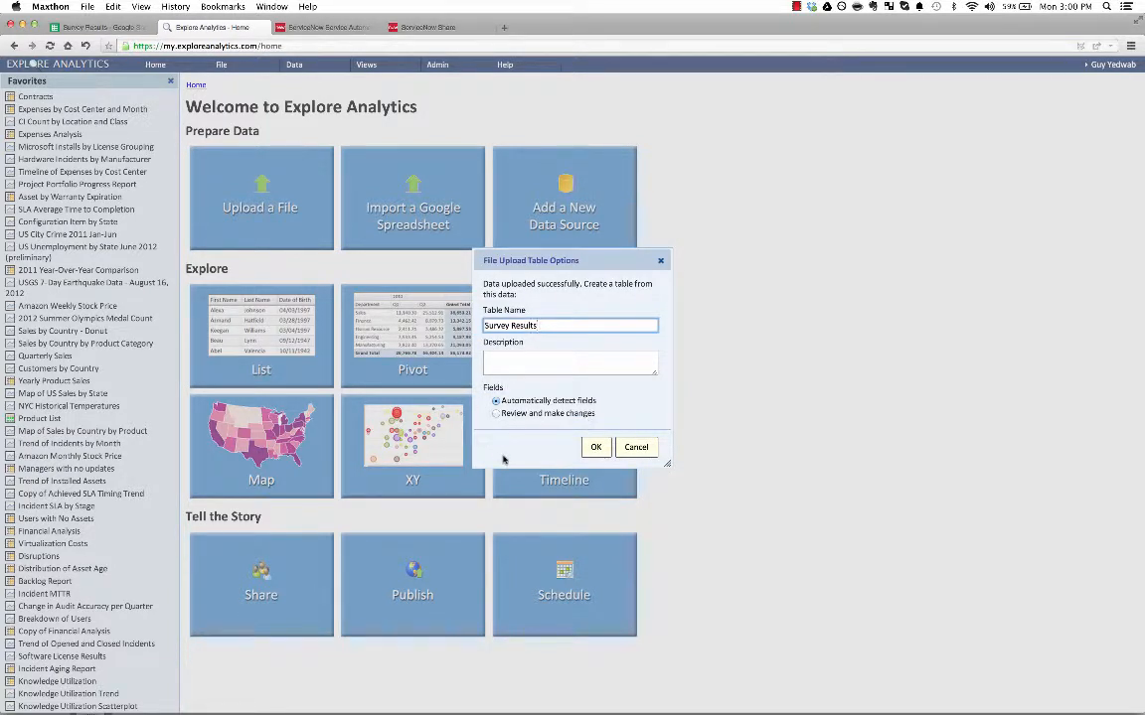
left_click(595, 448)
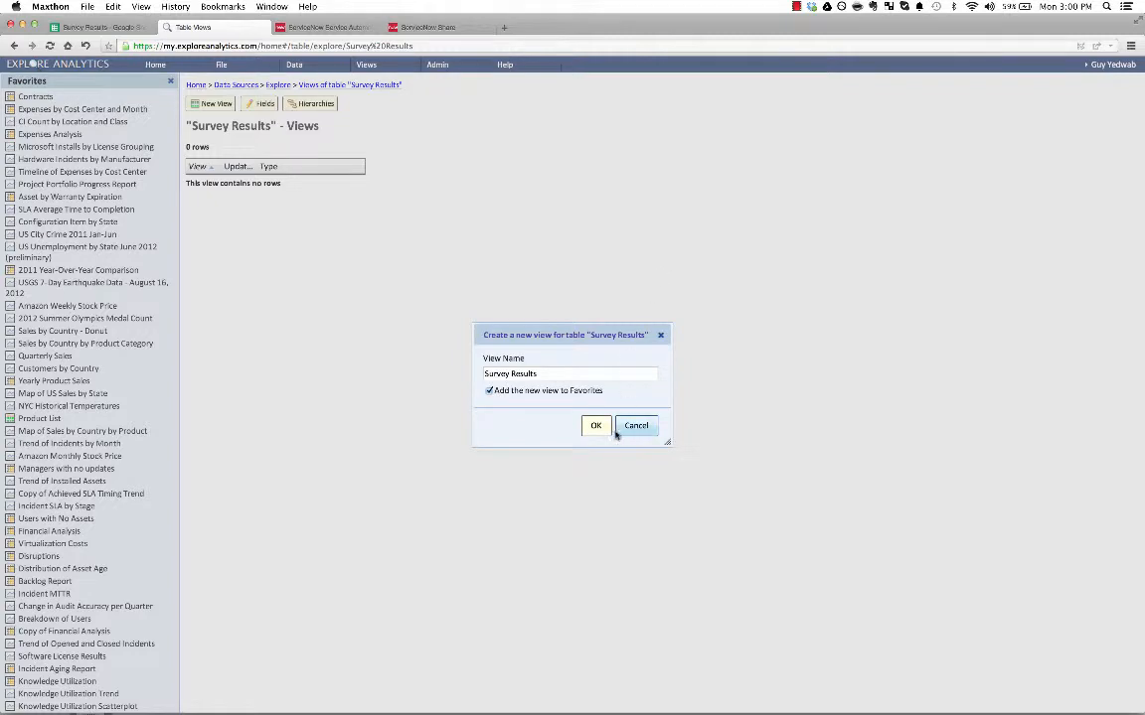
left_click(602, 427)
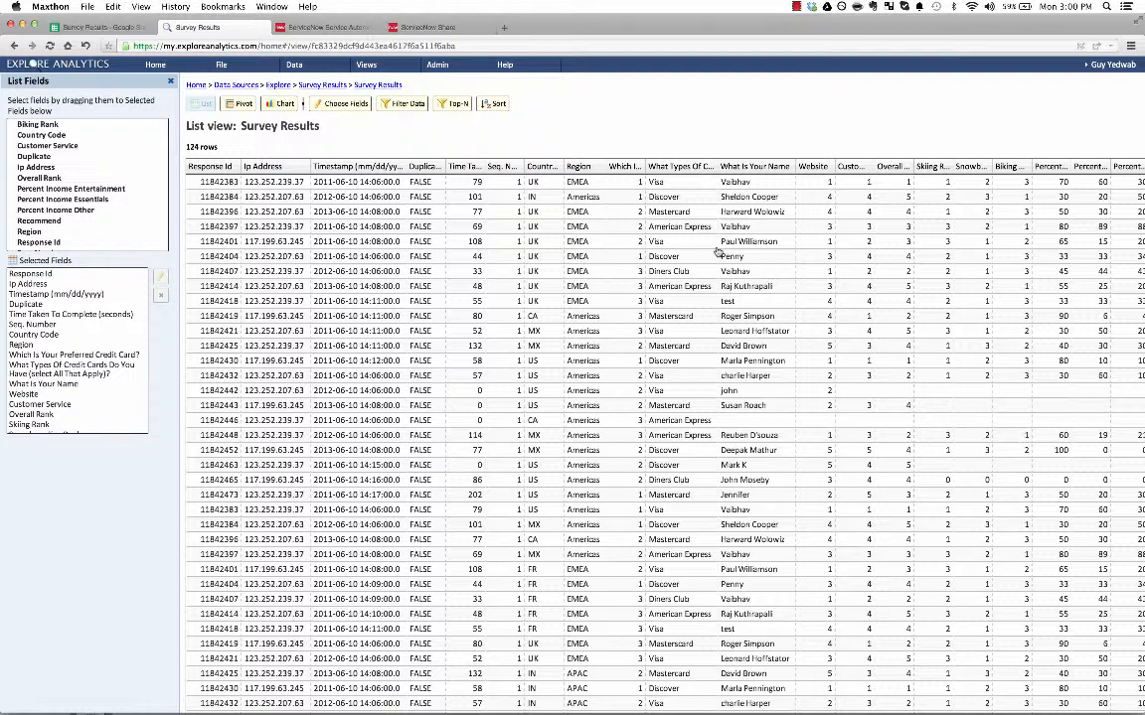
Step: Switch the view to a pivot and add Overall Rank as a value calculated as an average
left_click(249, 108)
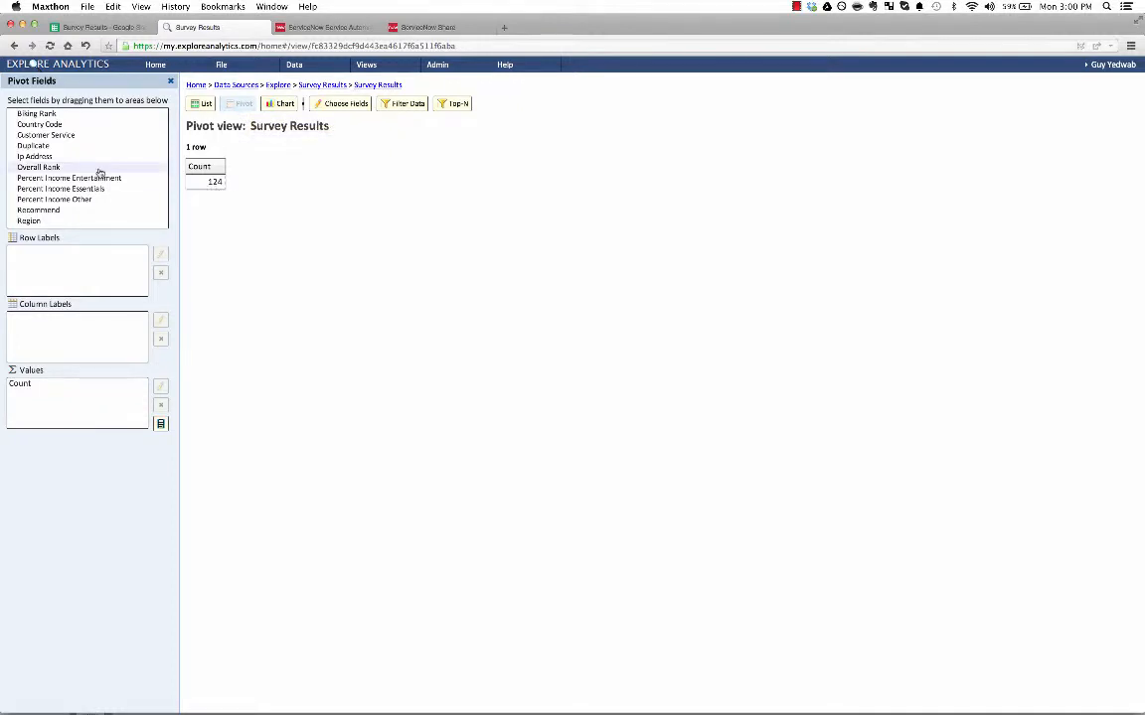
left_click_drag(95, 171, 44, 402)
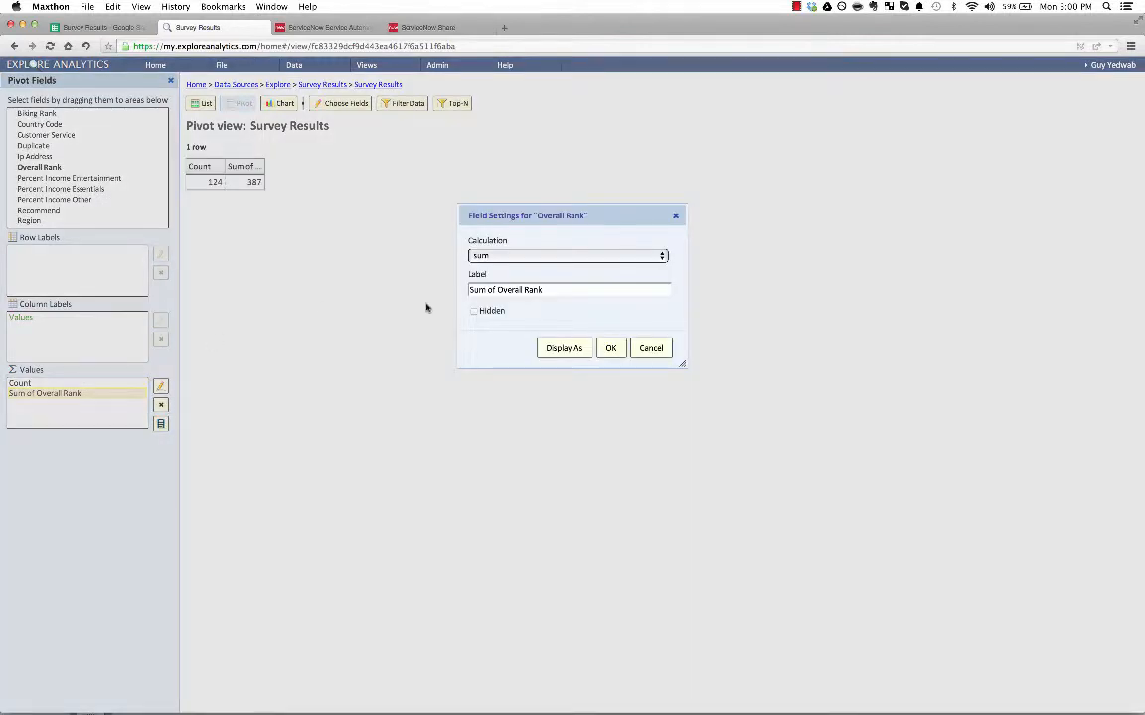
left_click(597, 257)
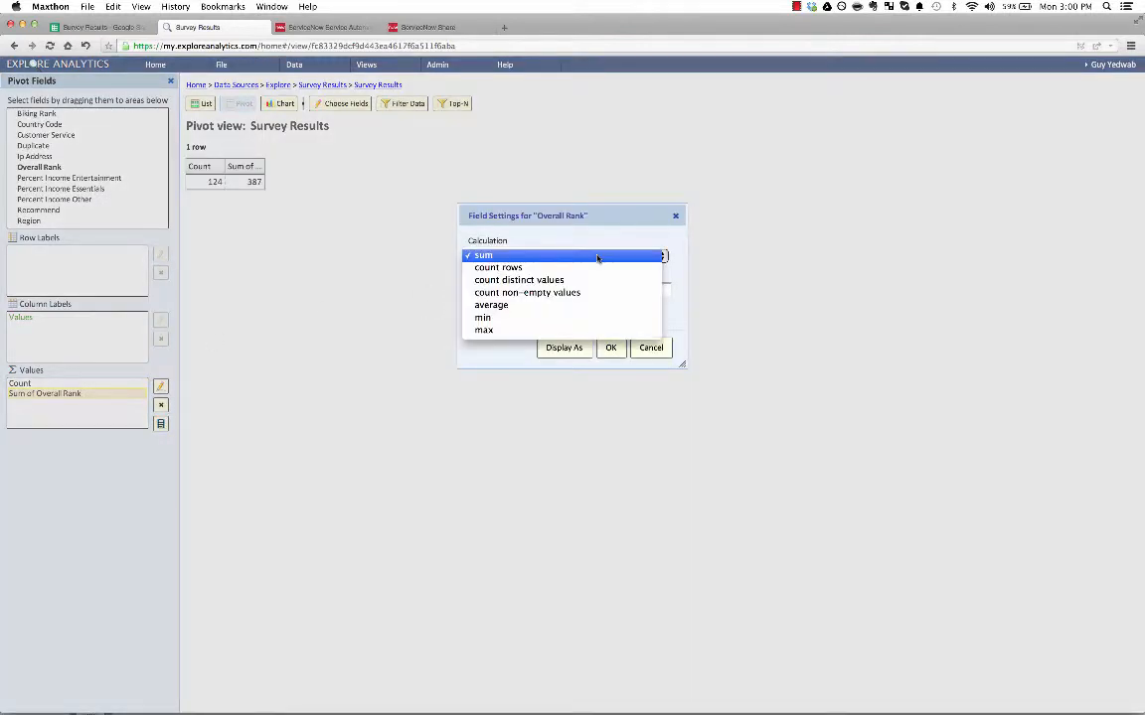
left_click(586, 309)
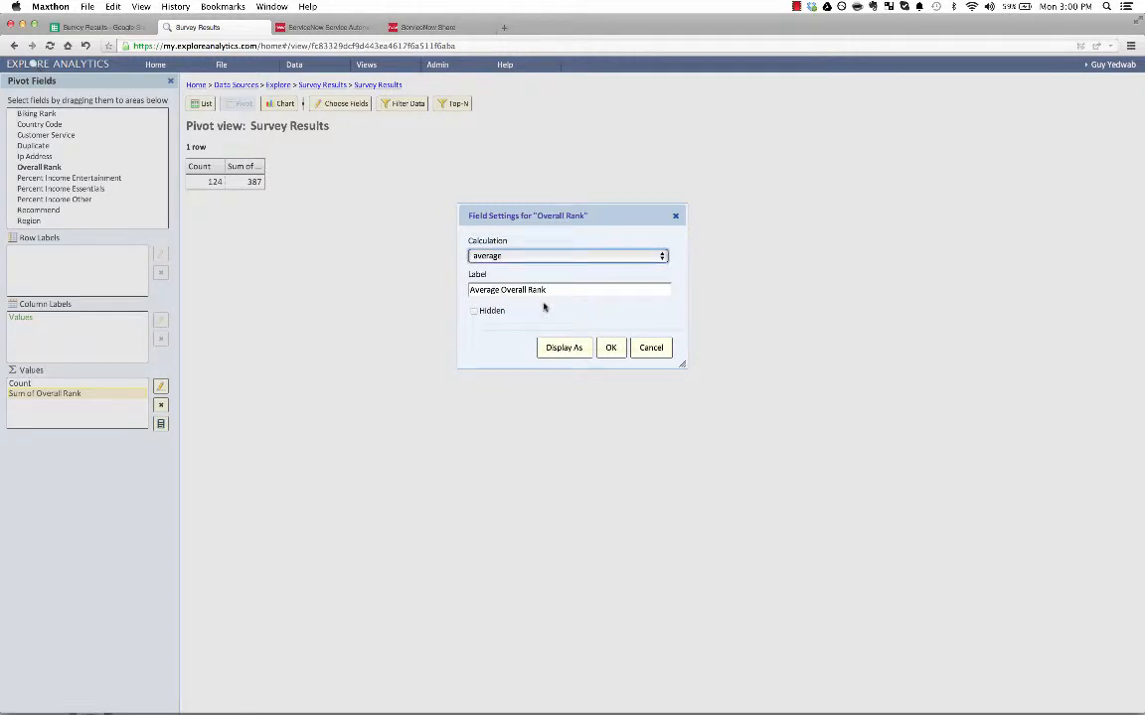
left_click(609, 349)
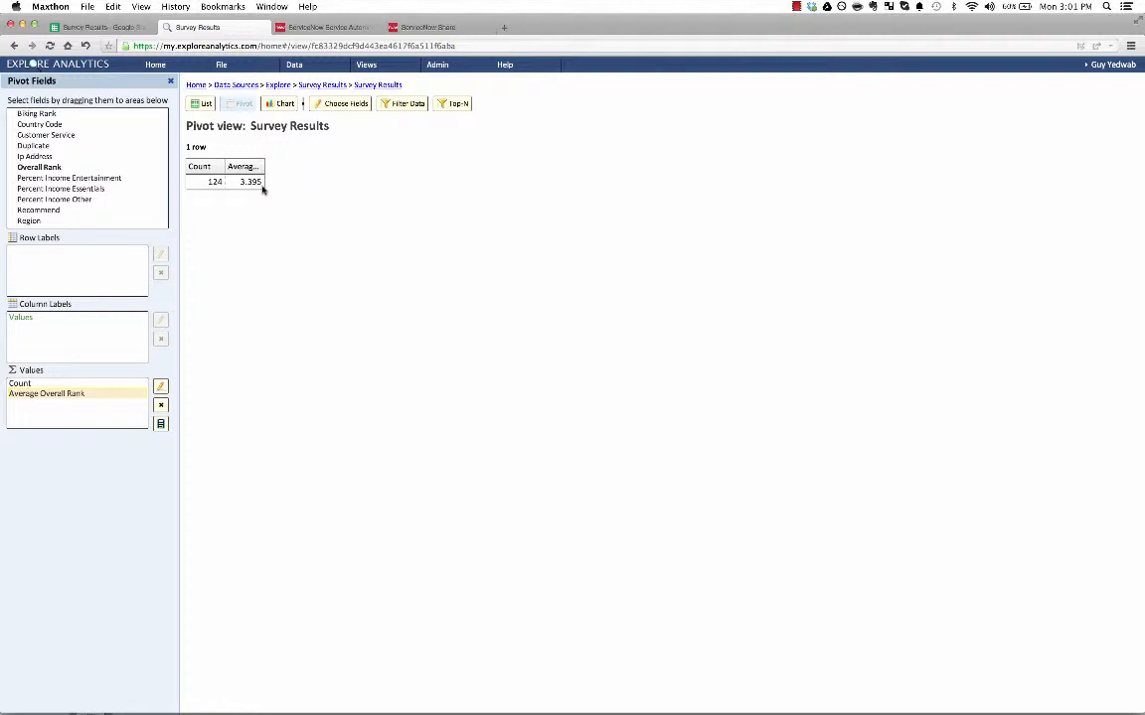
Step: Break the pivot down by Region in the row labels and by Timestamp grouped by Year in the column labels
scroll(126, 197, "down", 3)
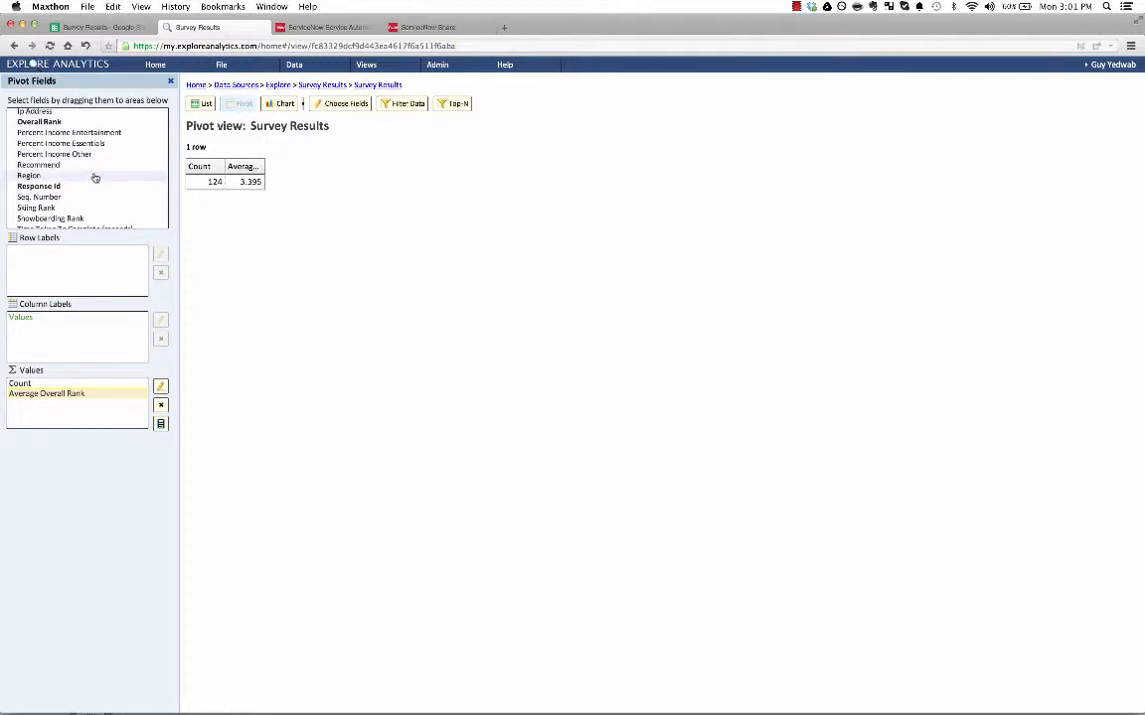
left_click_drag(79, 175, 67, 272)
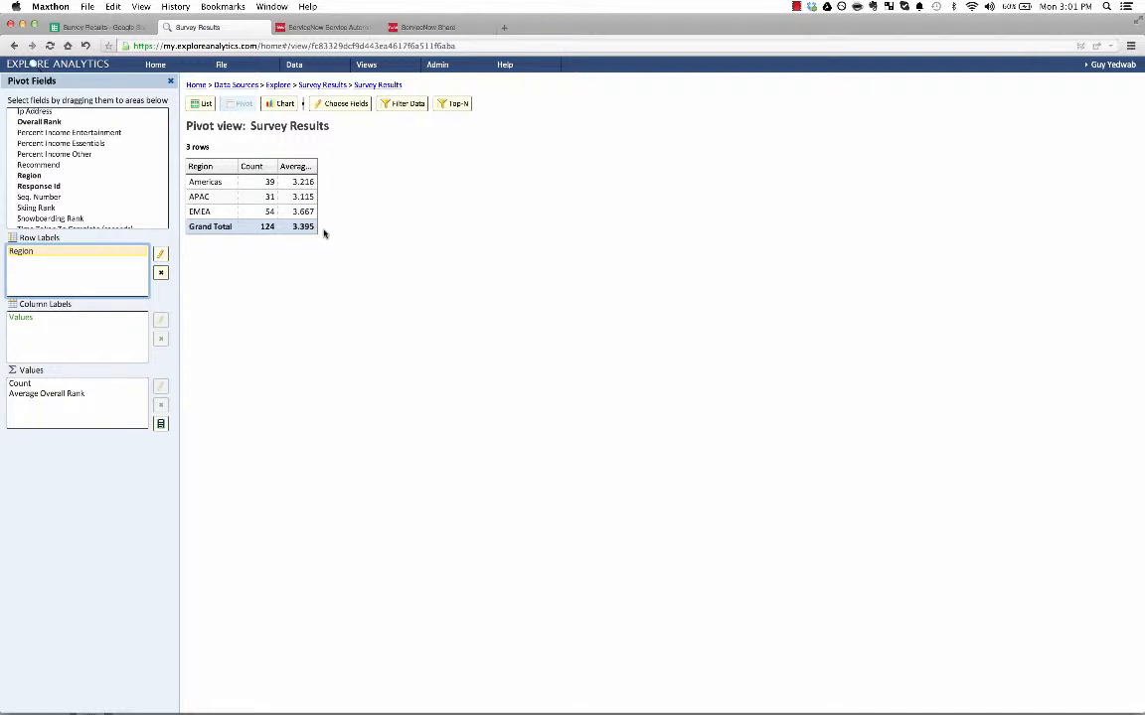
scroll(47, 173, "down", 5)
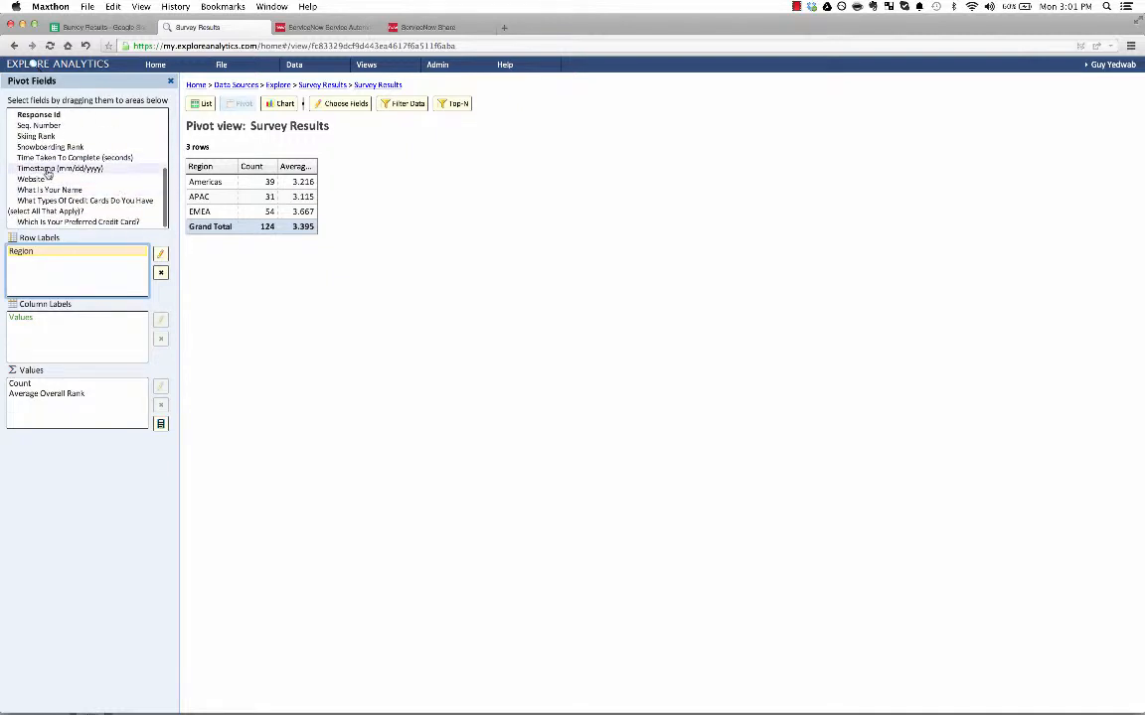
left_click_drag(72, 169, 35, 310)
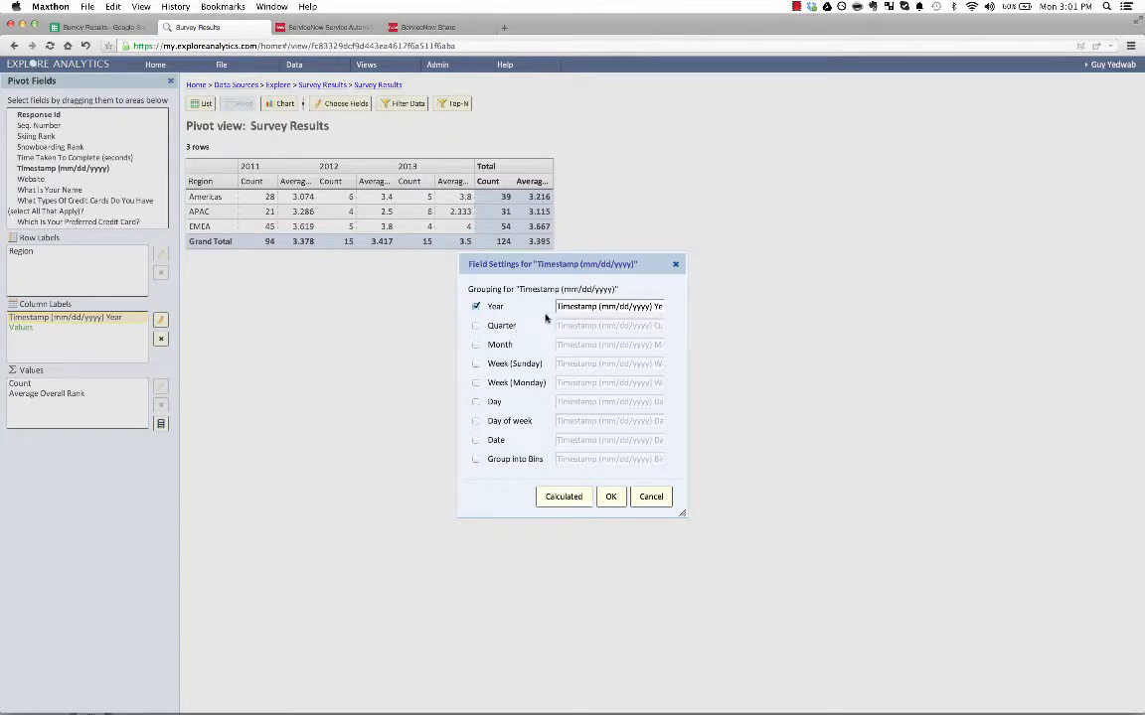
left_click(475, 344)
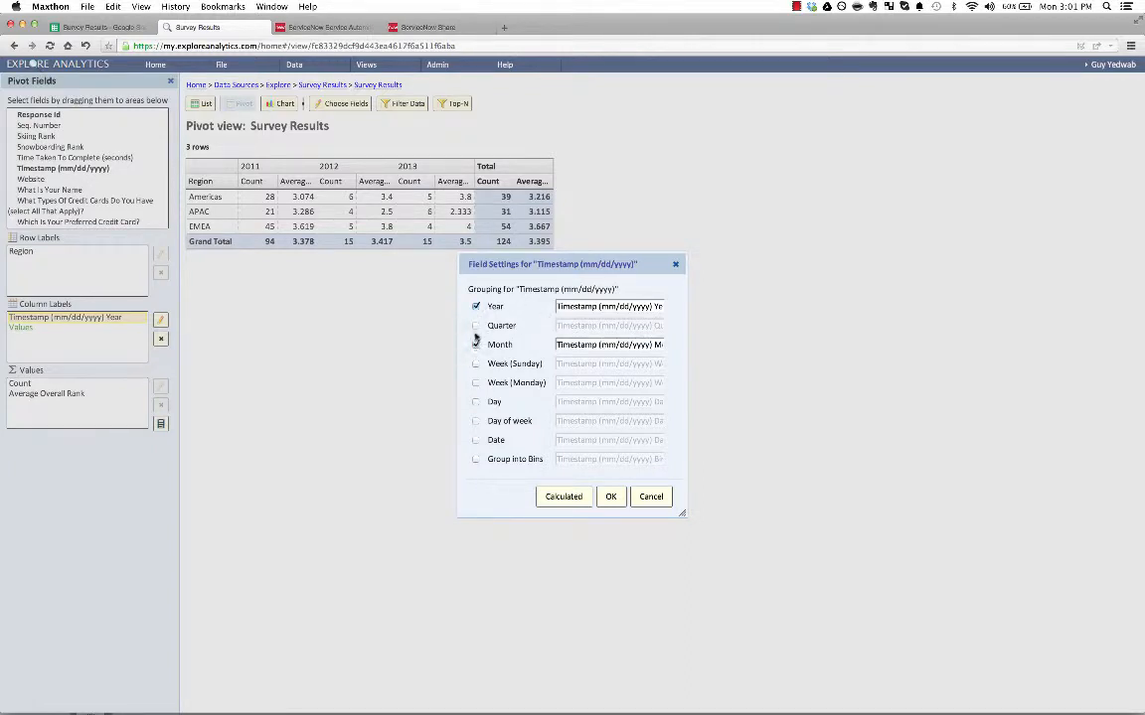
left_click(475, 345)
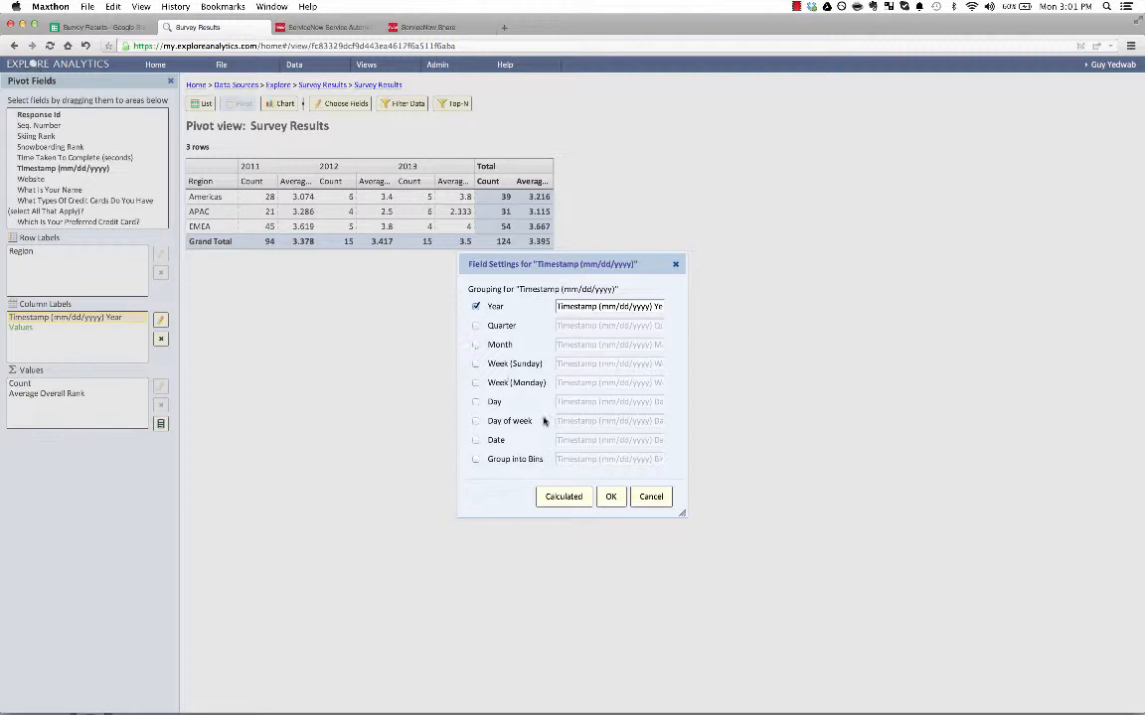
left_click(610, 495)
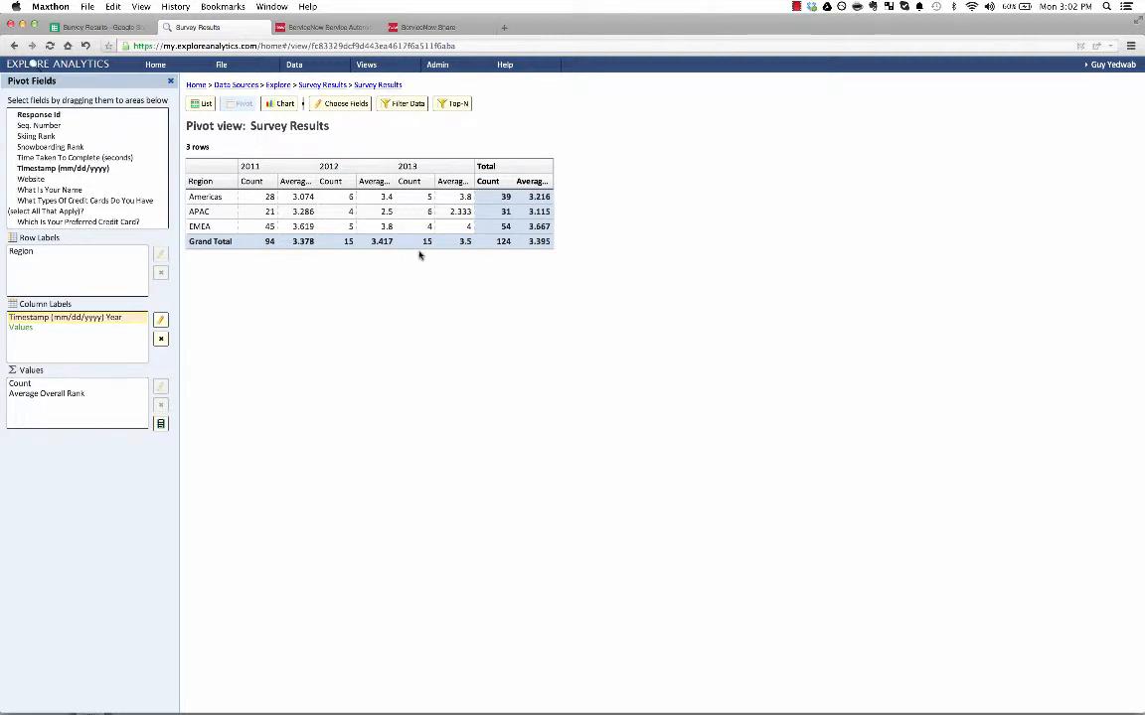
Step: Try Recommend as a second row label below Region, and remove it again
scroll(129, 162, "down", 5)
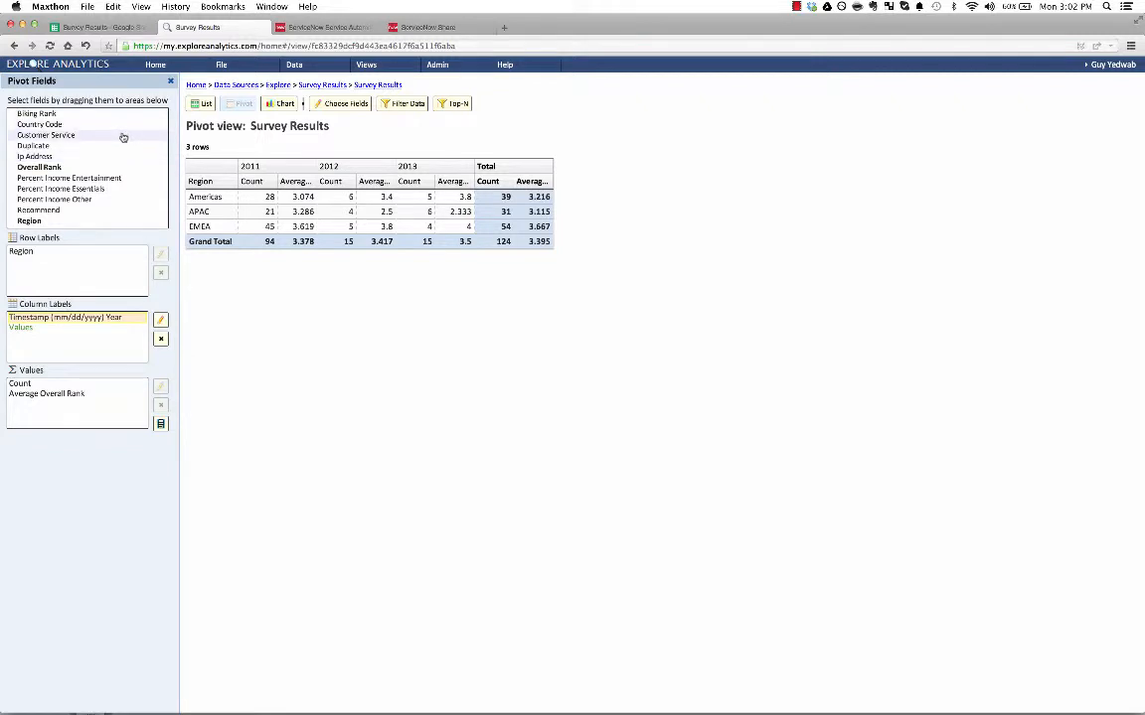
scroll(122, 136, "down", 2)
left_click_drag(96, 167, 80, 268)
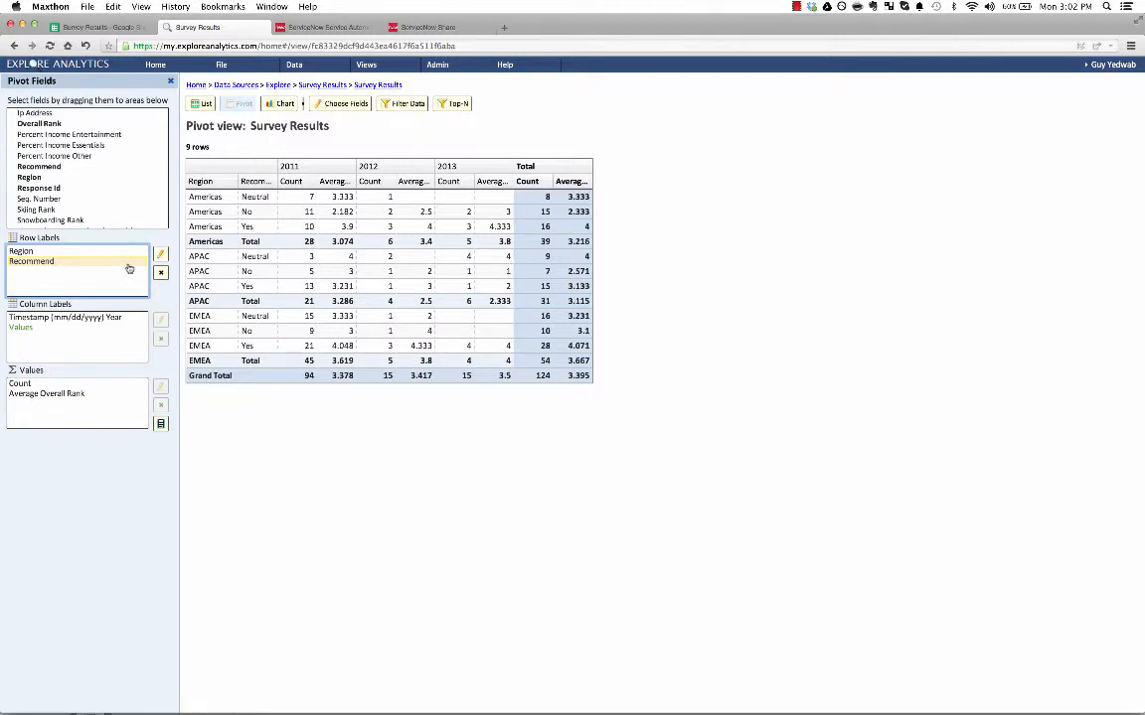
left_click(160, 272)
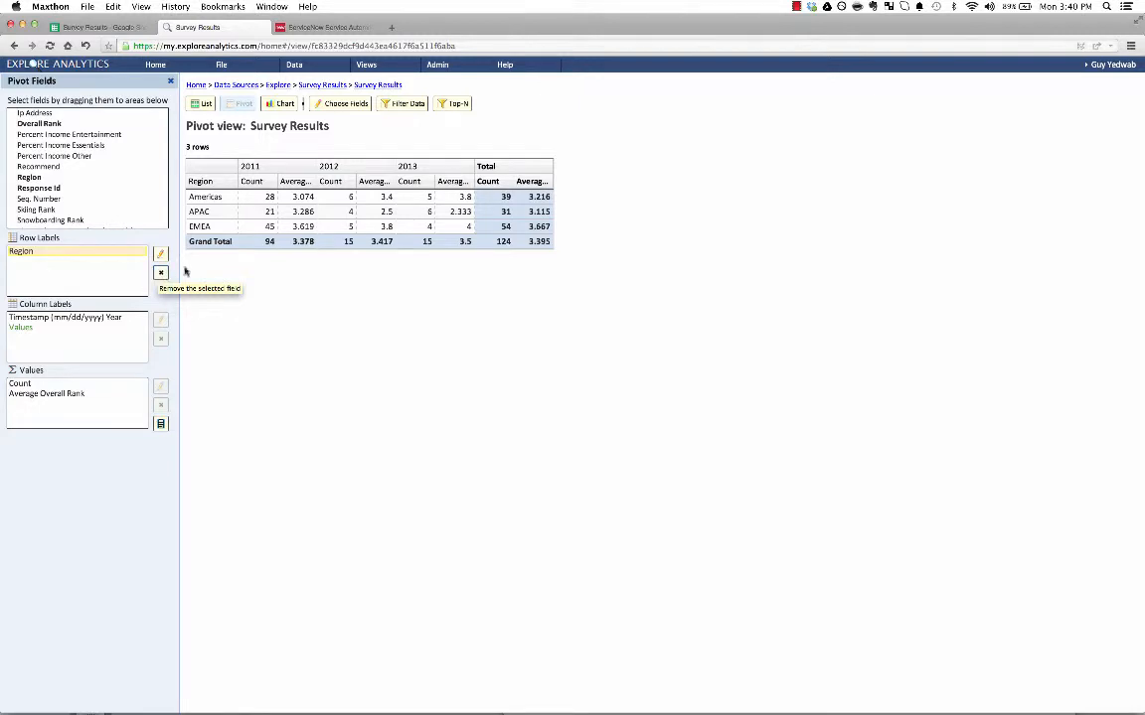
Step: Change the view to a Map Chart and use Country Code as its Country FIPS Code field
left_click(281, 104)
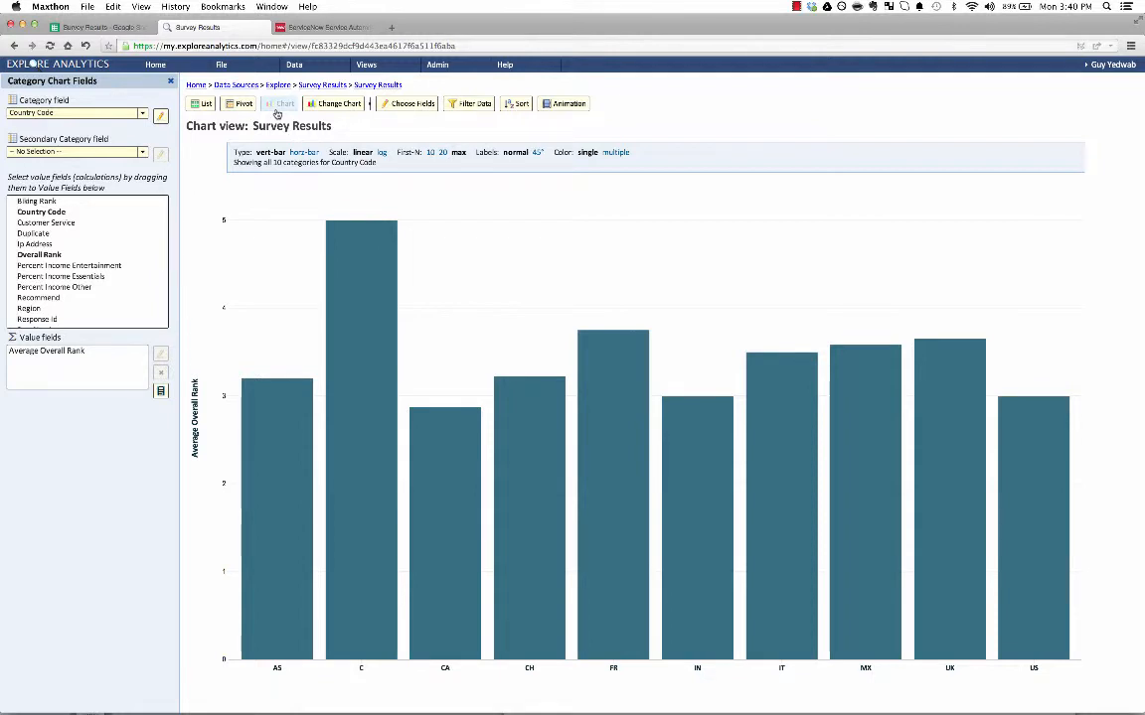
left_click(335, 104)
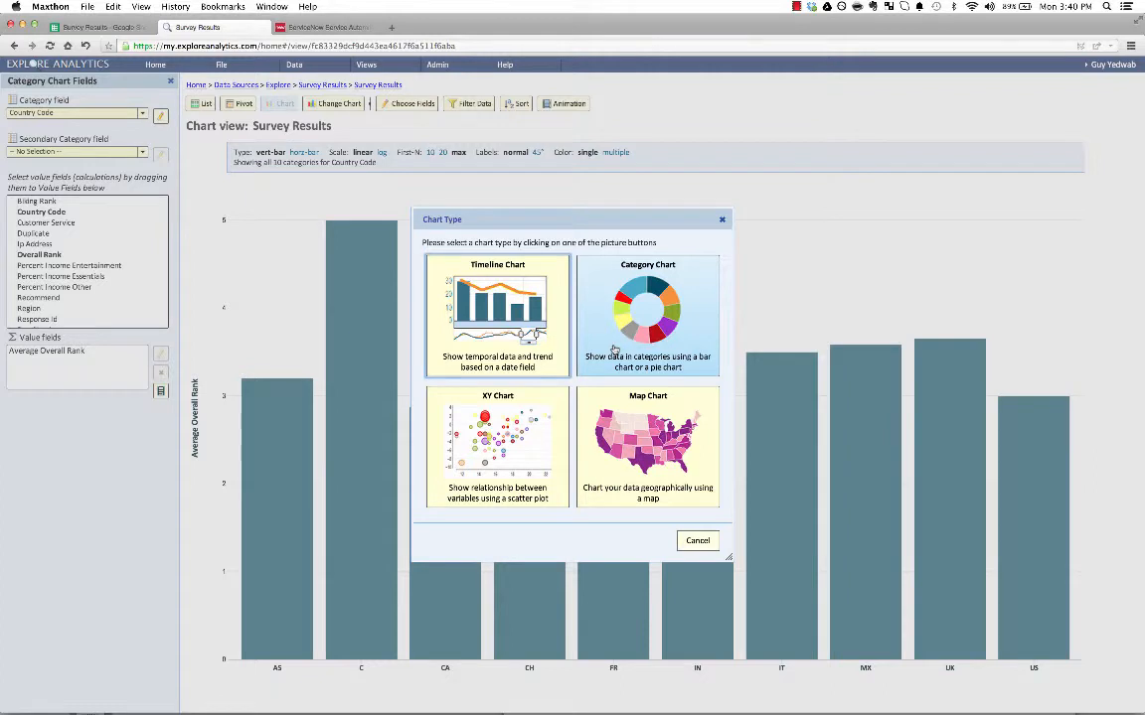
left_click(606, 479)
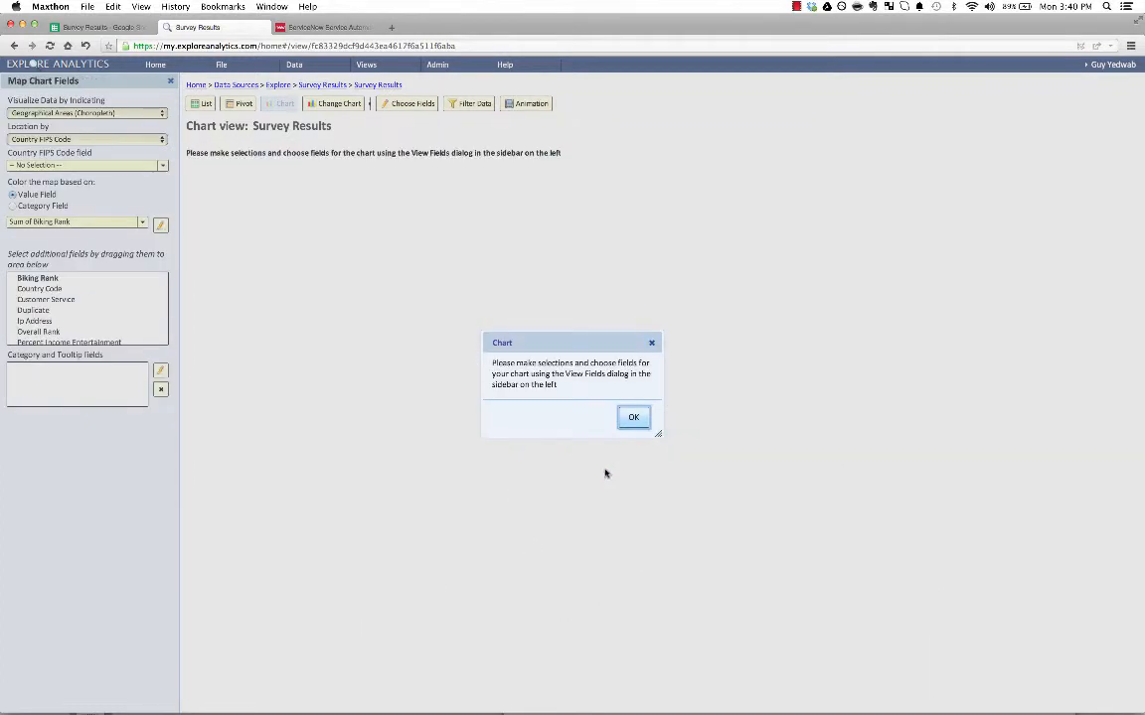
left_click(632, 418)
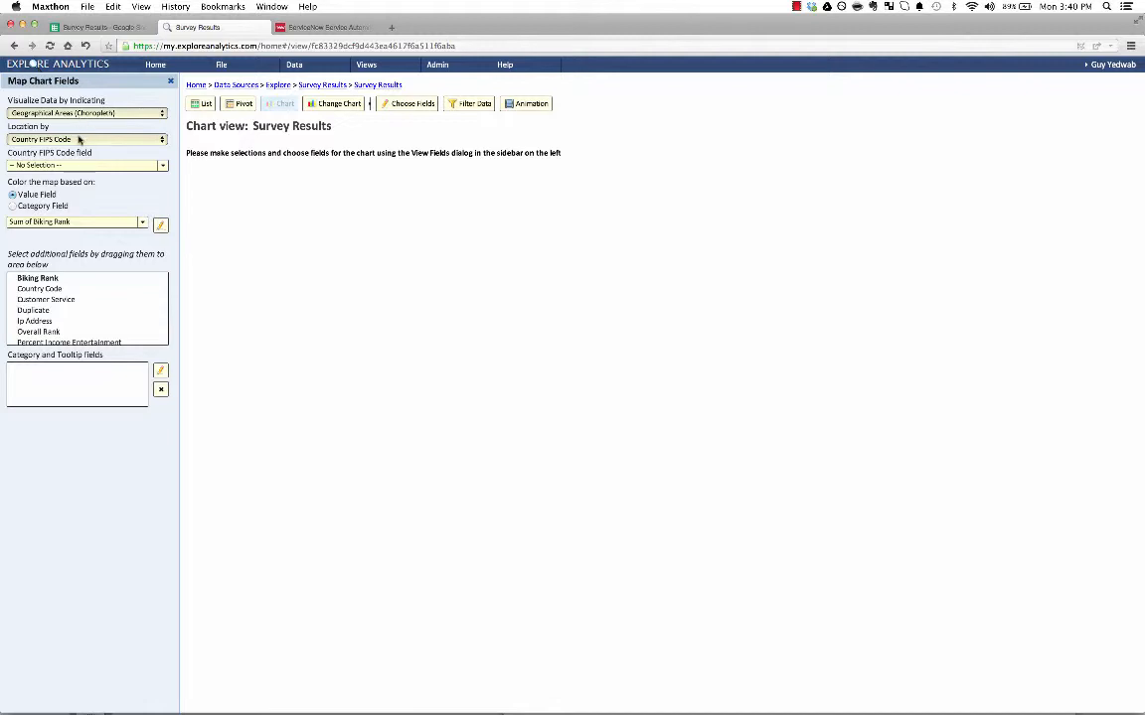
left_click(66, 164)
left_click(66, 209)
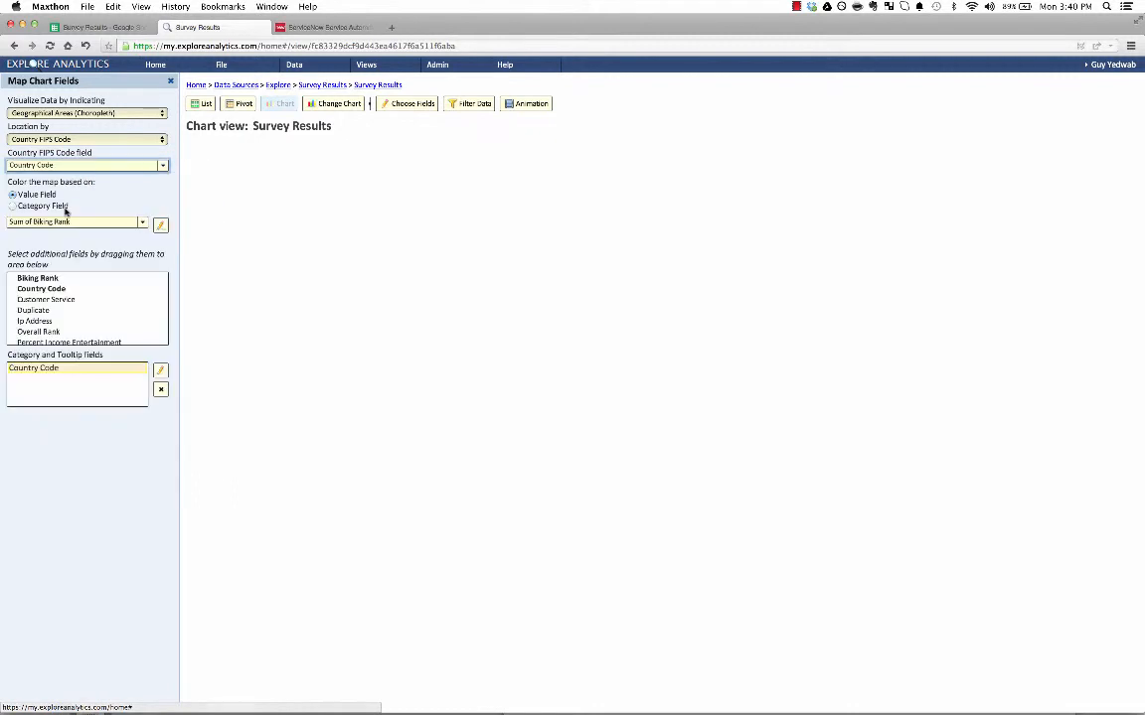
Step: Color the map by Overall Rank with the calculation set to average, and inspect the values of the darkest countries
left_click(72, 220)
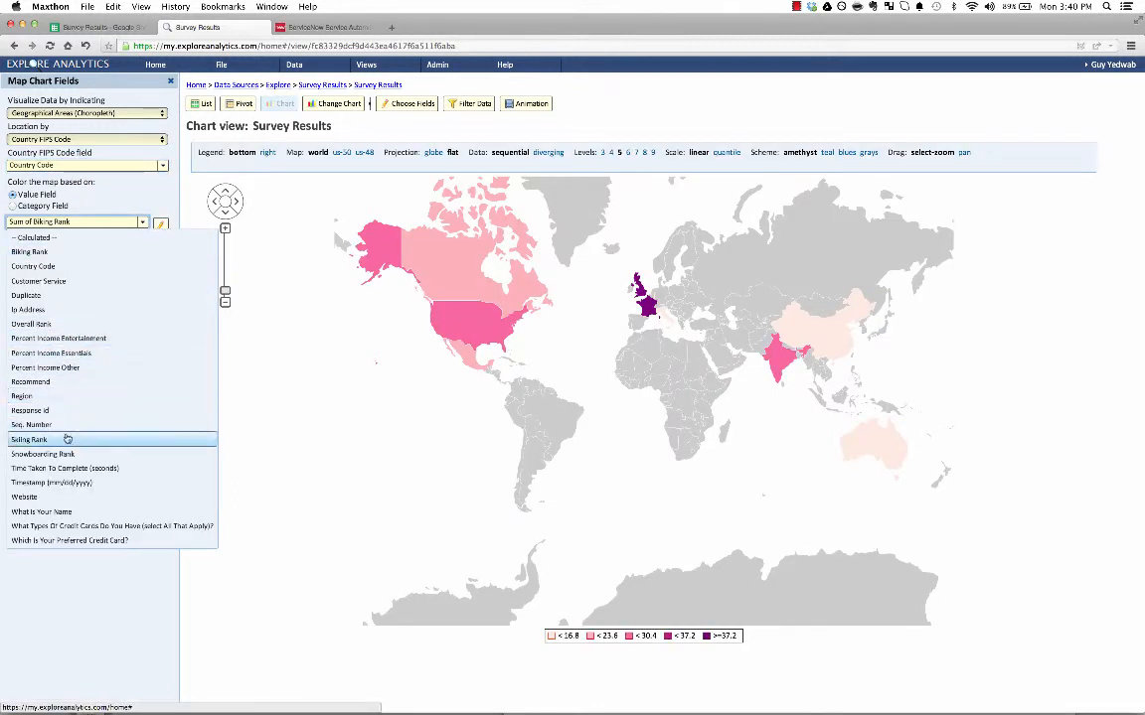
left_click(31, 324)
left_click(160, 224)
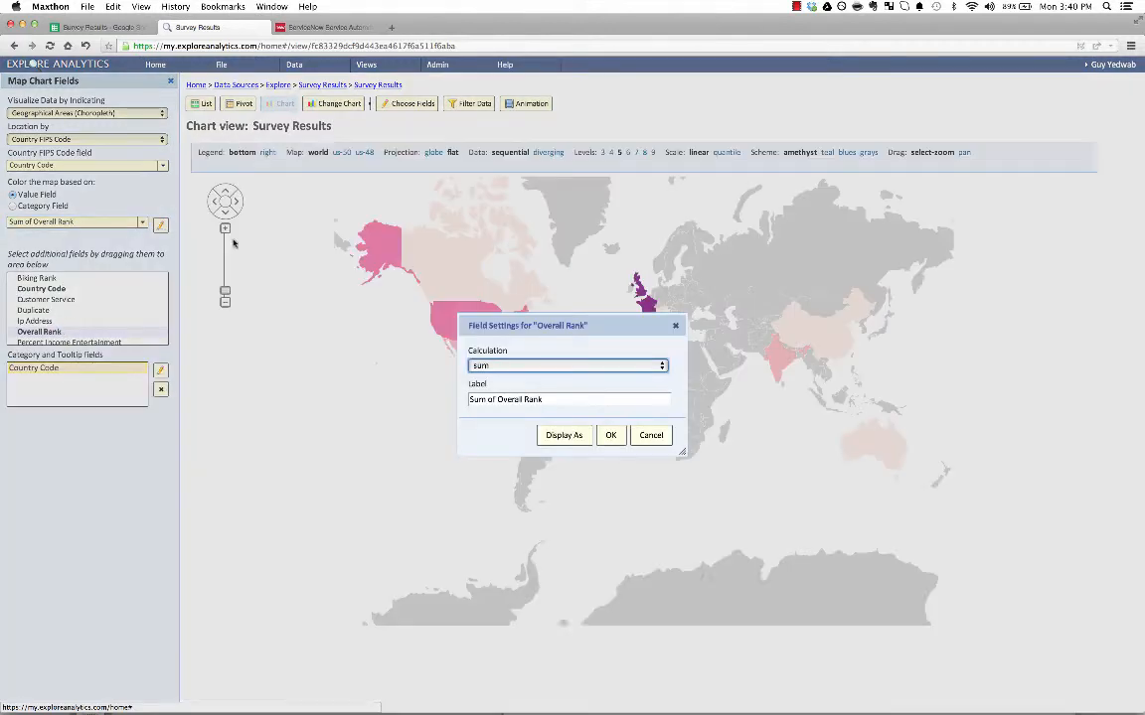
left_click(491, 366)
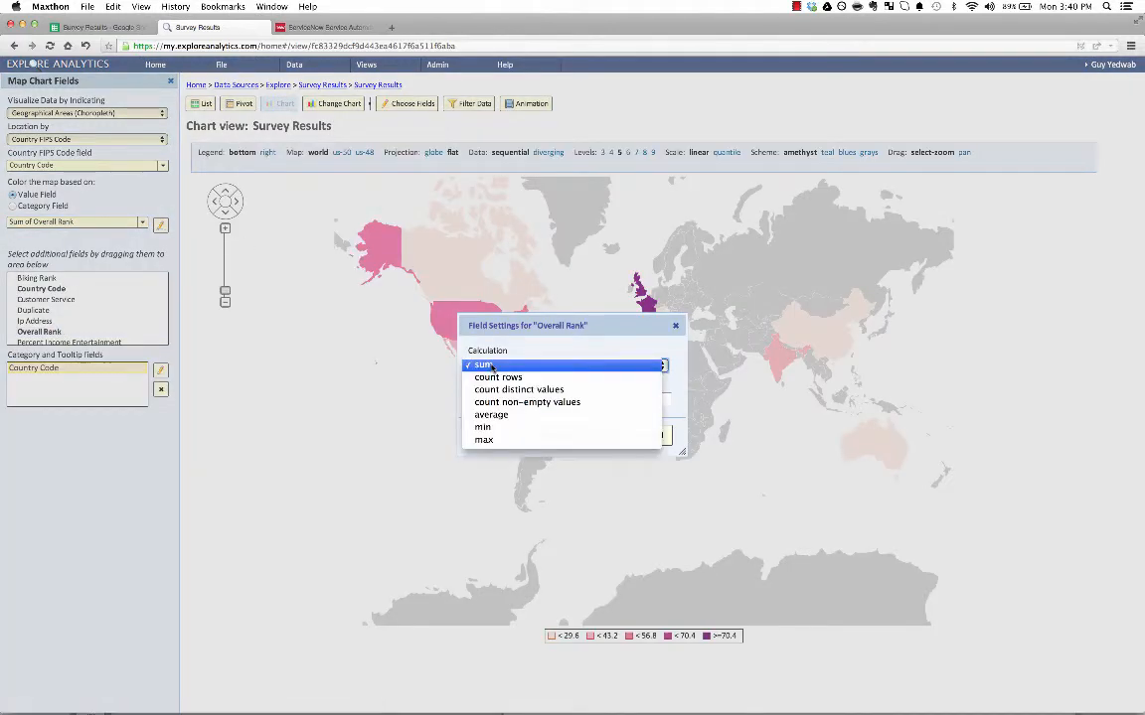
left_click(492, 414)
left_click(613, 436)
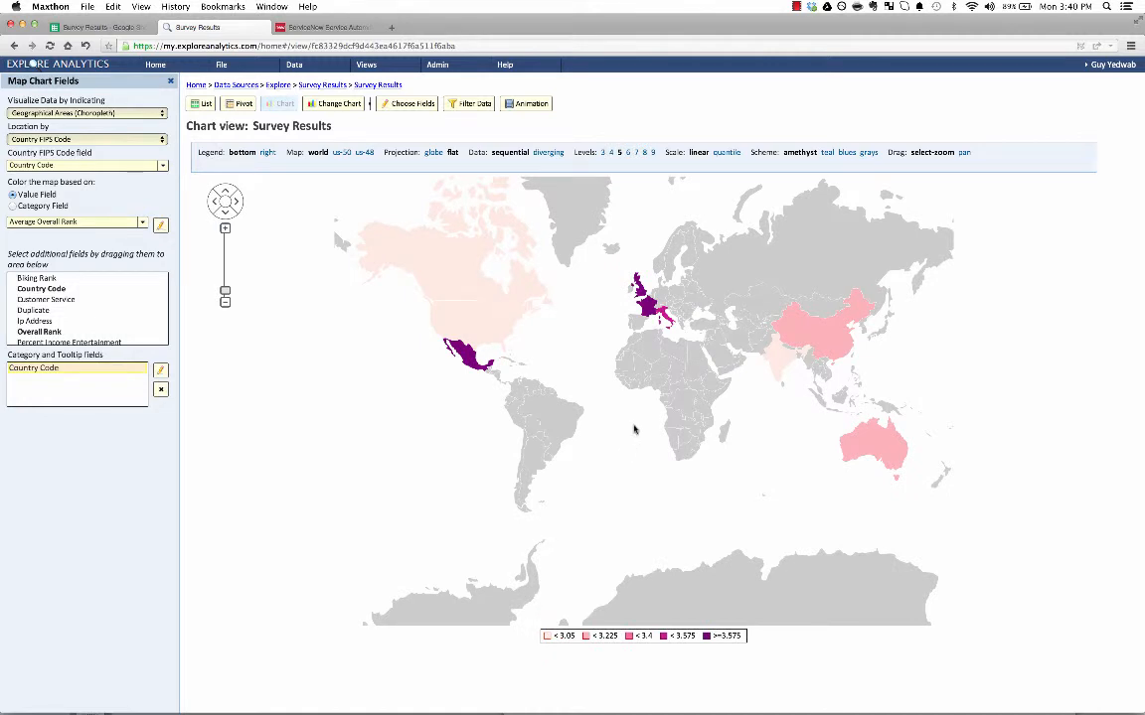
mouse_move(644, 312)
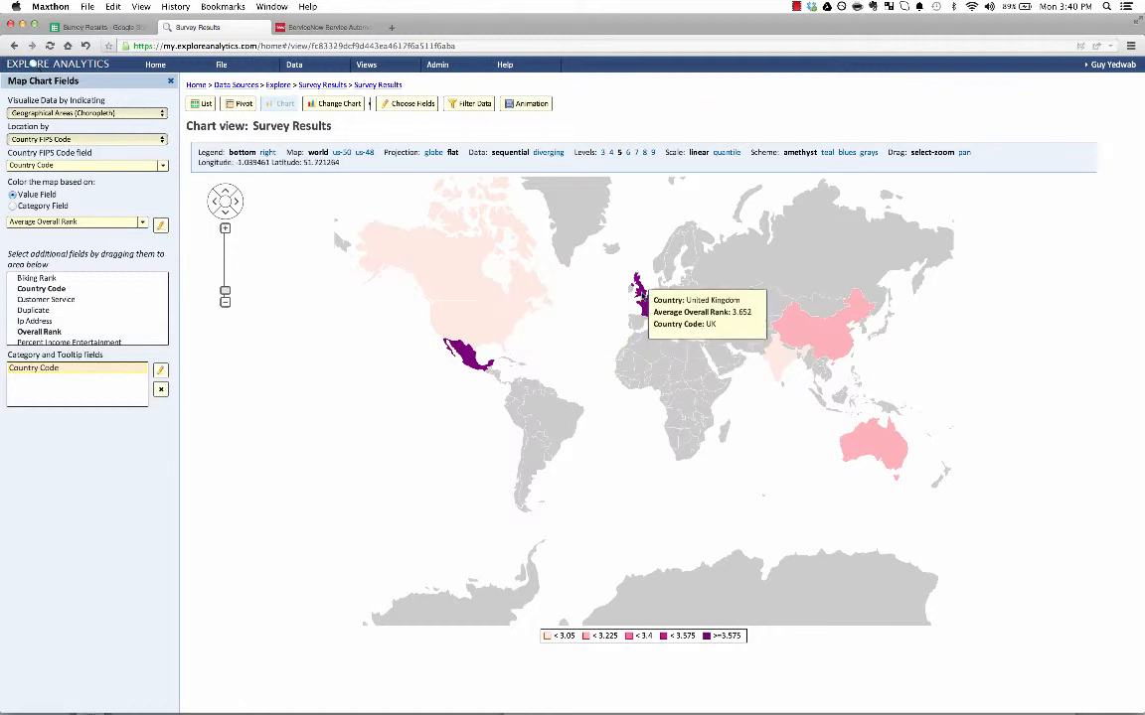
mouse_move(469, 359)
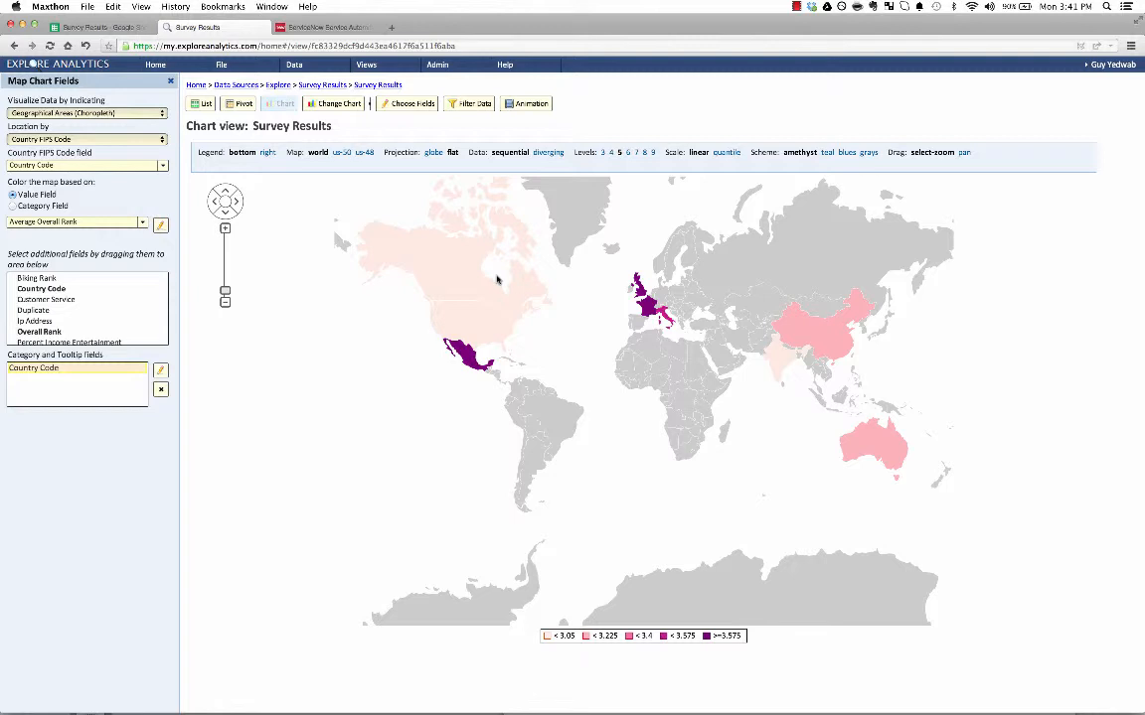
Step: Animate the map chart with Timestamp (mm/dd/yyyy) as the page-level field, grouped by Year and sorted oldest to newest
left_click(536, 104)
left_click(471, 349)
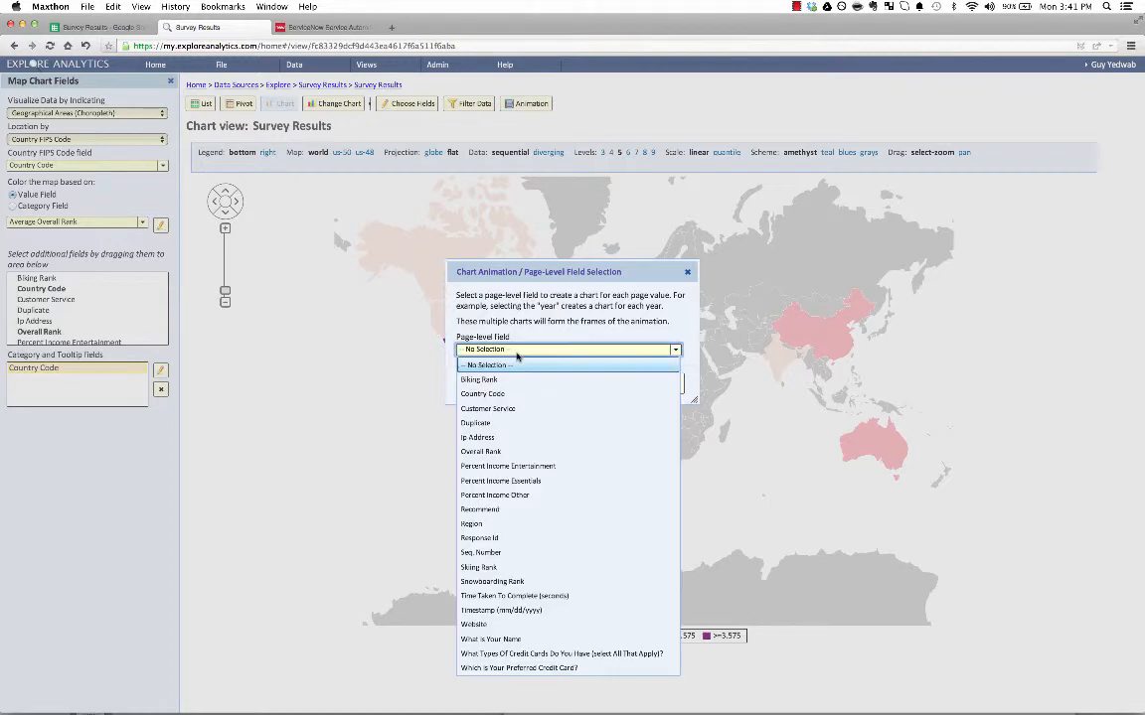
left_click(497, 611)
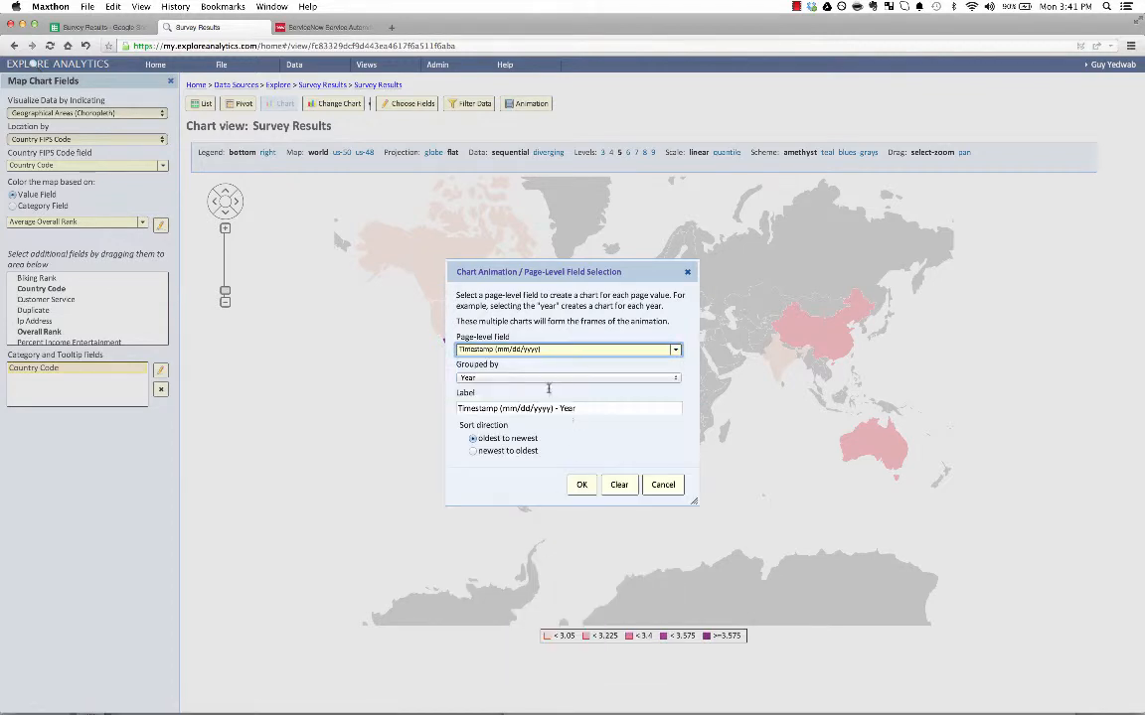
left_click(582, 485)
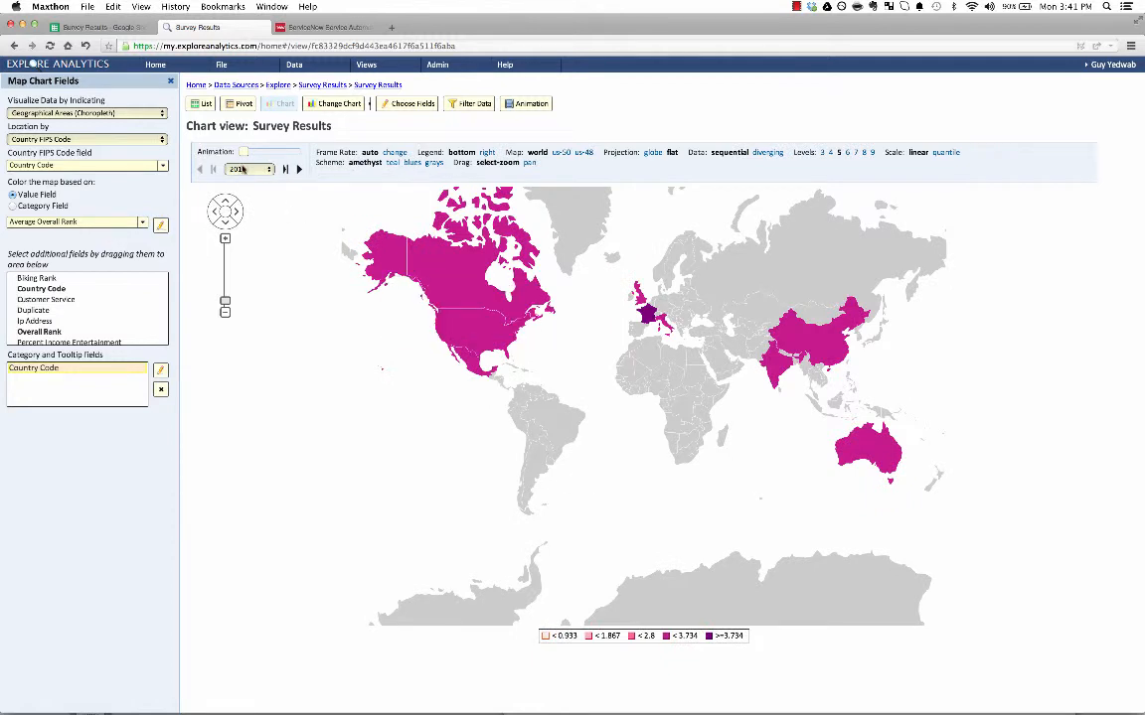
Step: Play the map animation through the years up to 2013 and return it to the 2011 frame
left_click(248, 169)
left_click(280, 161)
left_click(297, 169)
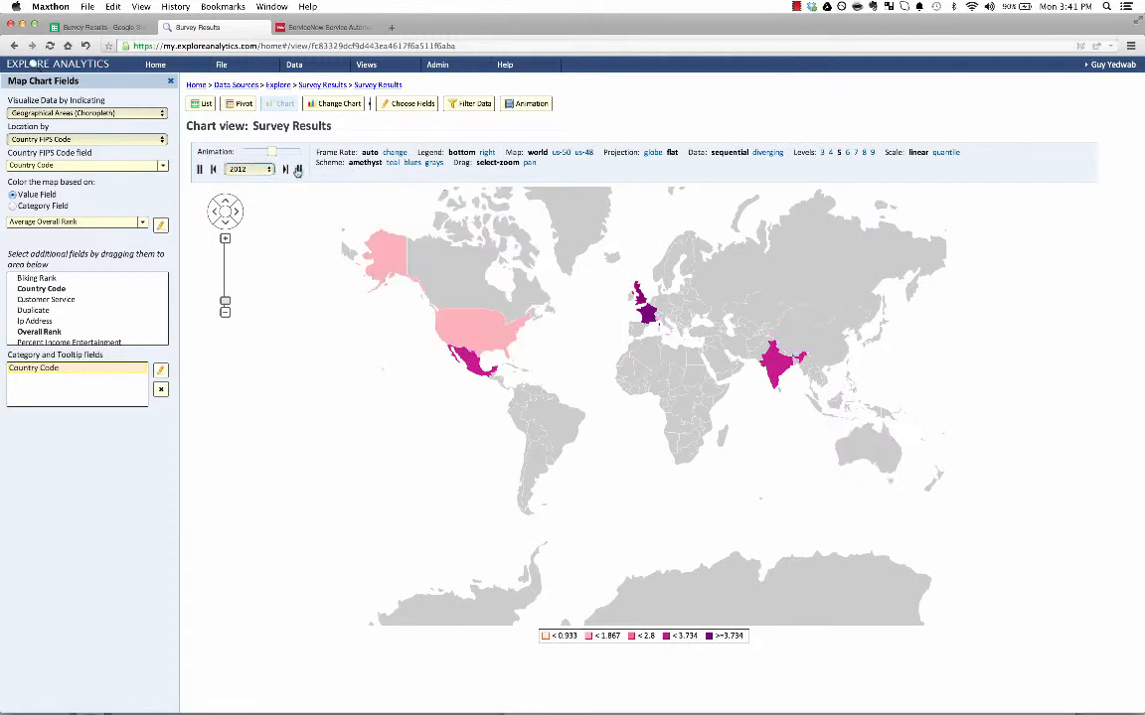
left_click(212, 169)
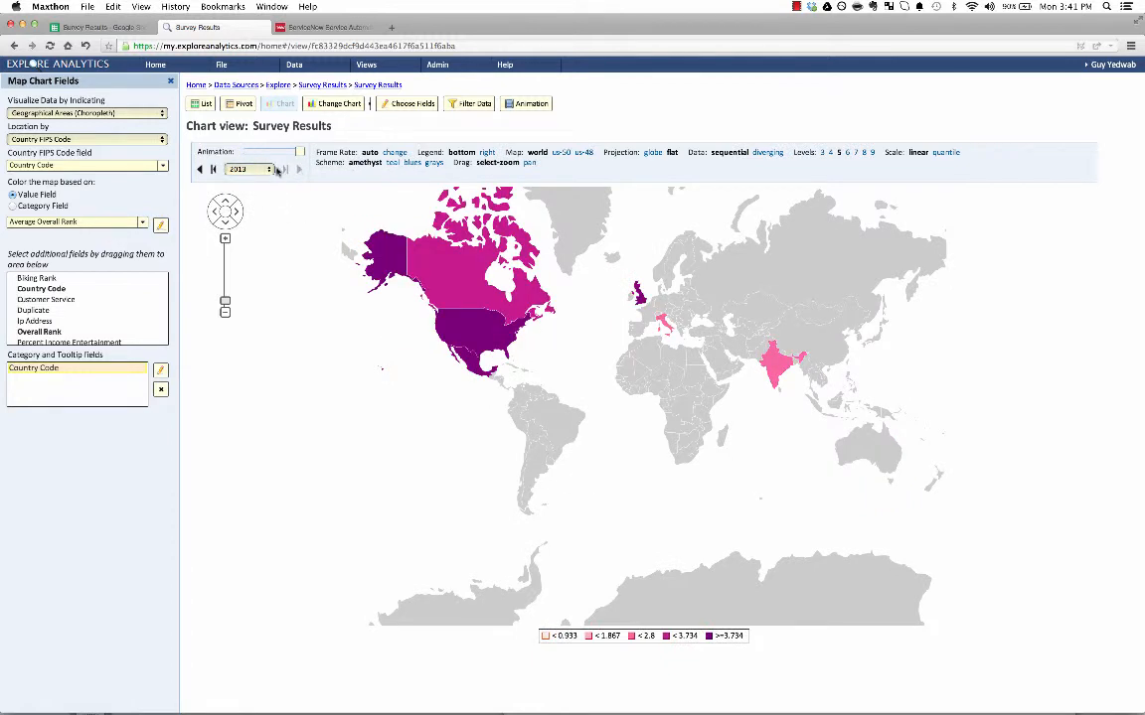
left_click(213, 169)
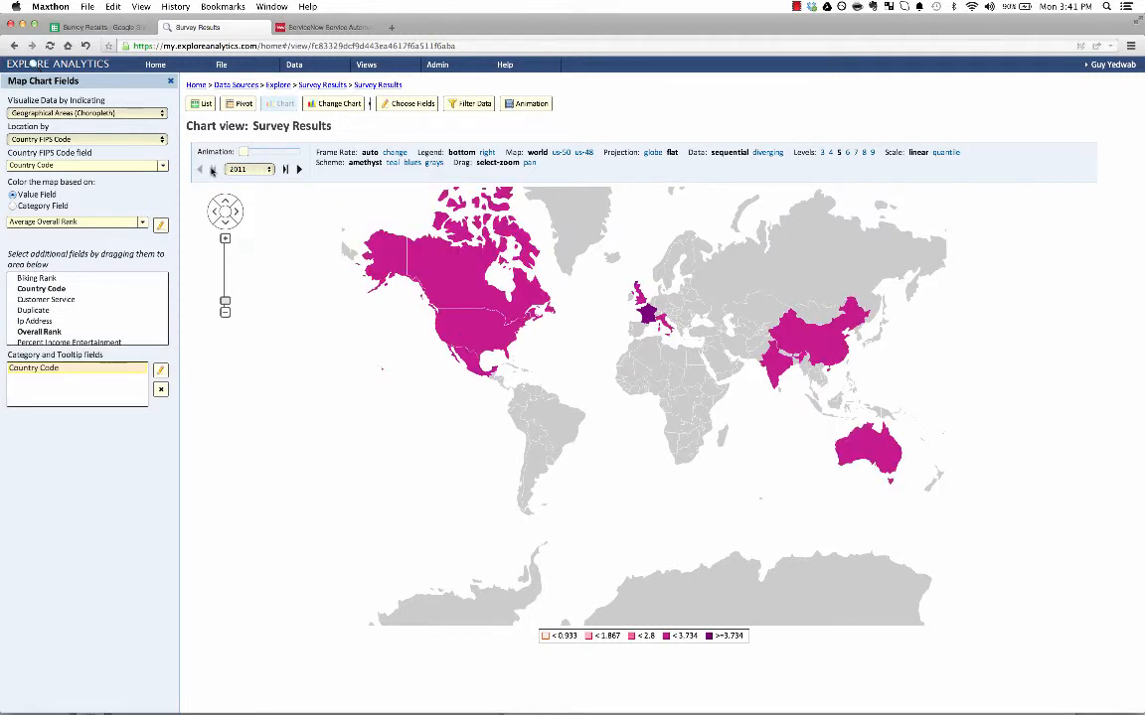